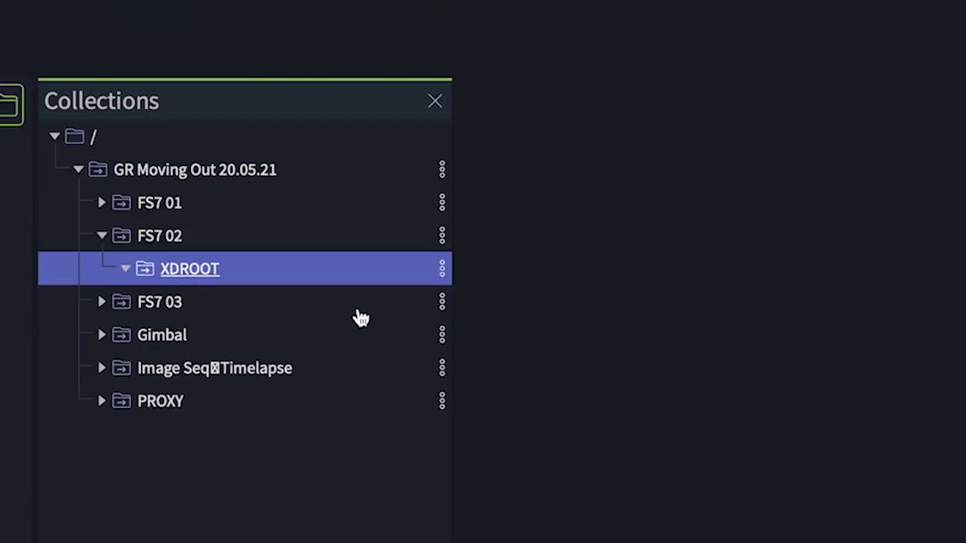
{"action": "left_click", "coordinate": [172, 333]}
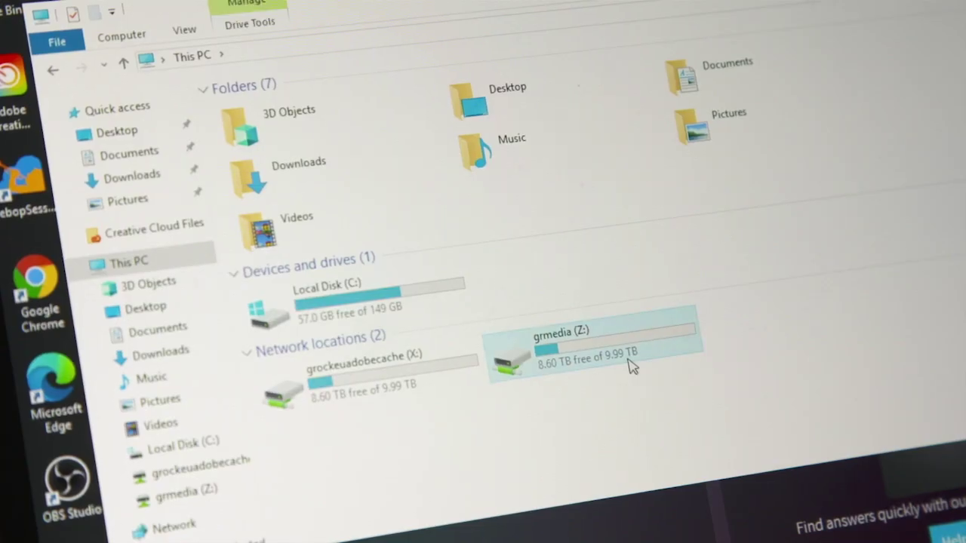
{"action": "double_click", "coordinate": [632, 365]}
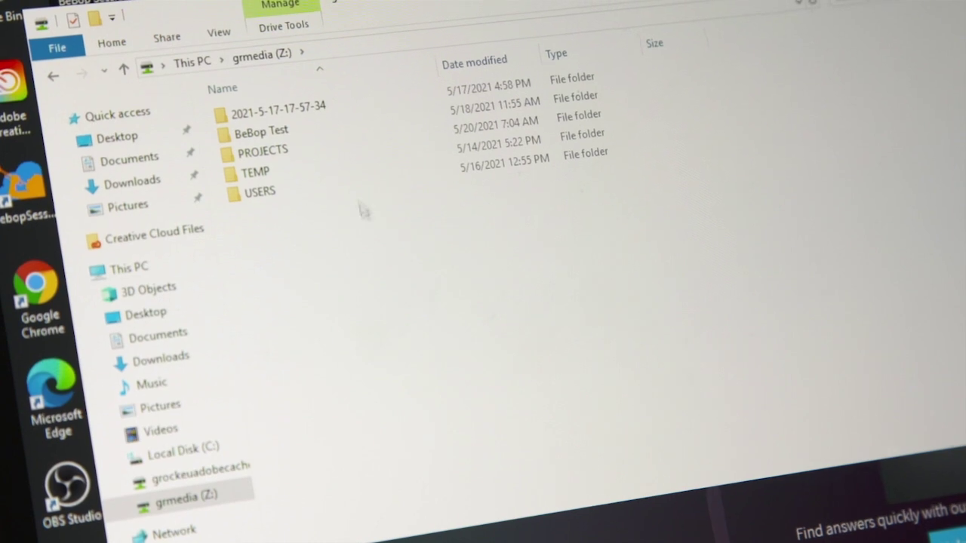